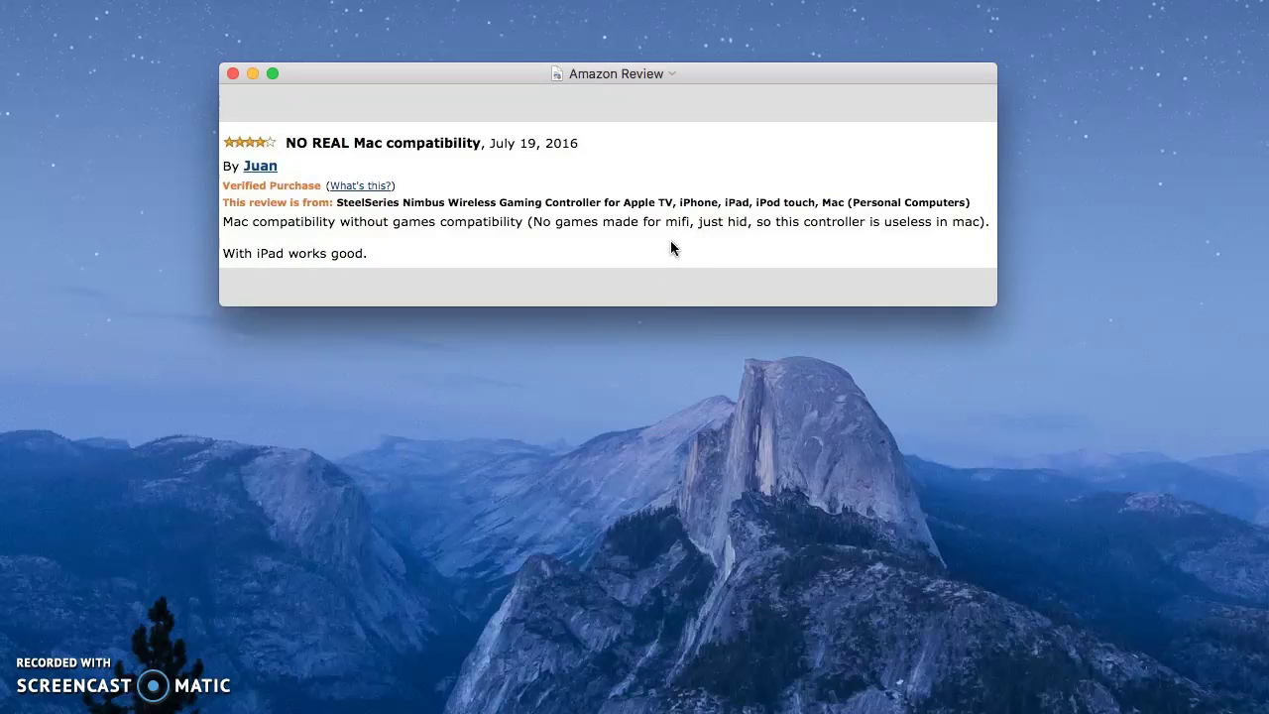
# Close the Amazon review and read through the GamepadMenu README on GitHub, including its device profiles, presets and wishlist sections.
pyautogui.click(233, 74)
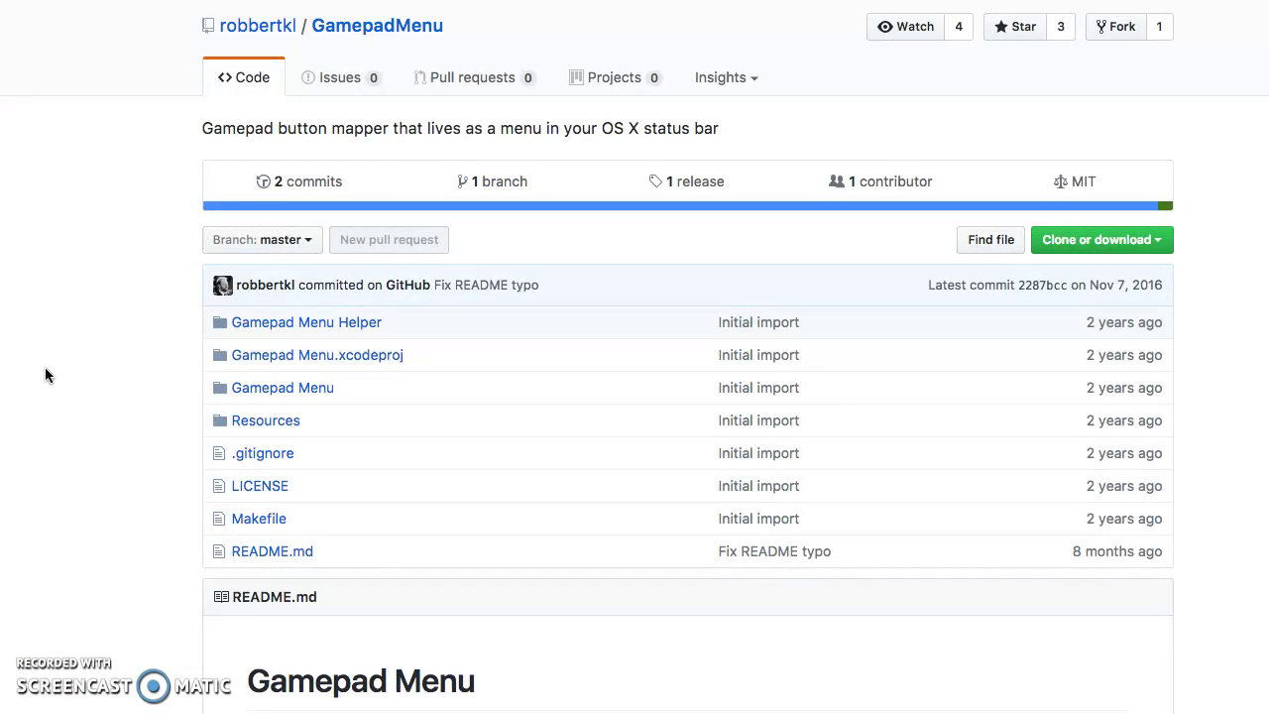
pyautogui.scroll(-10, 50, 362)
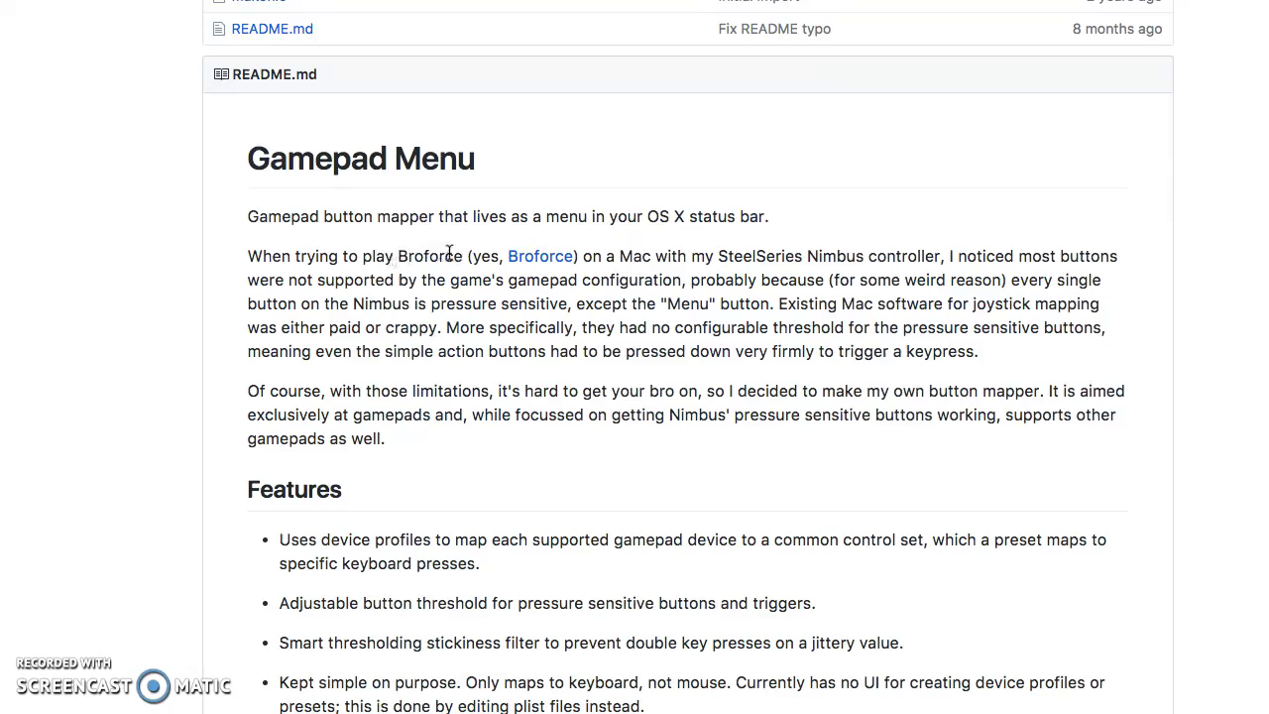
pyautogui.scroll(-4, 541, 371)
pyautogui.scroll(-14, 541, 371)
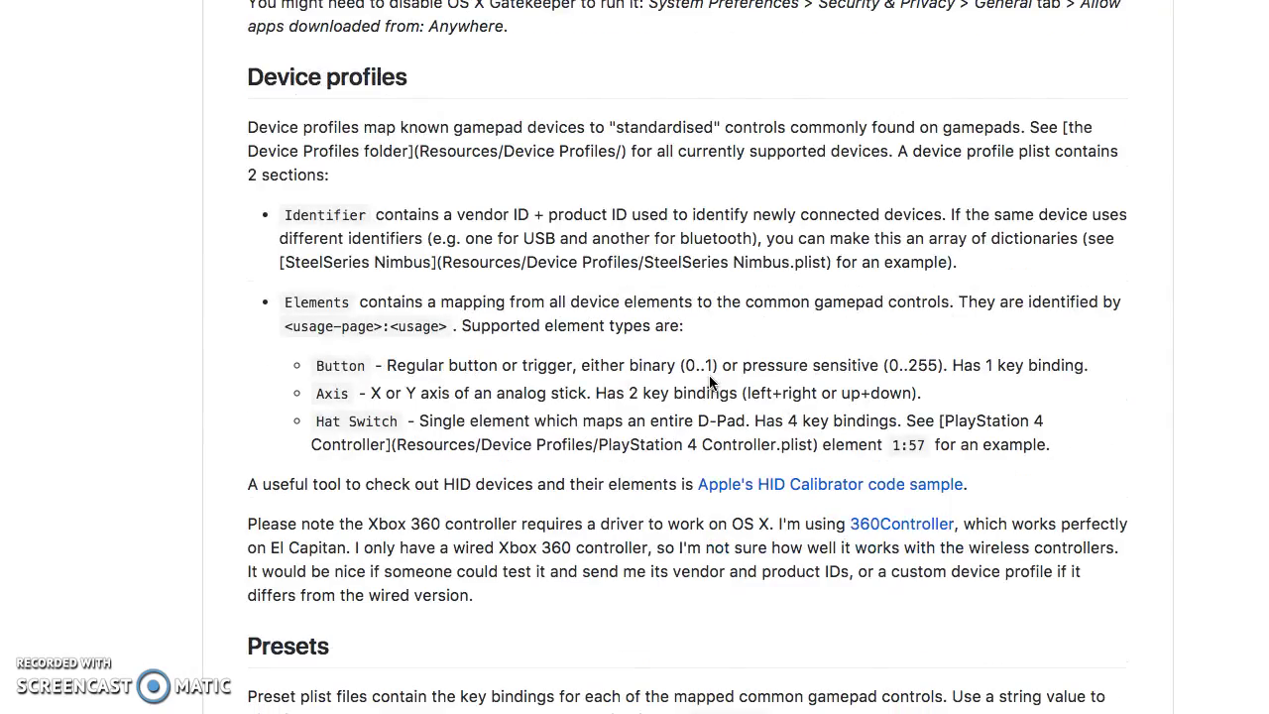
pyautogui.scroll(-2, 705, 377)
pyautogui.scroll(-4, 699, 377)
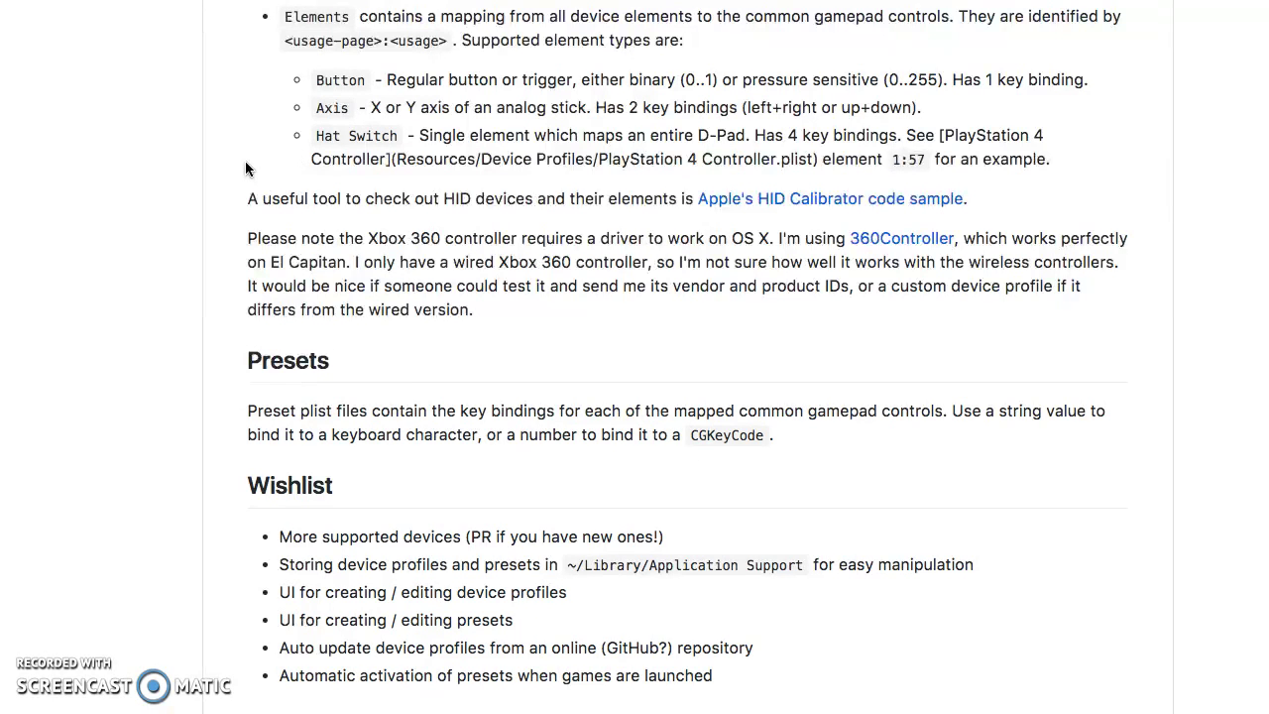
pyautogui.scroll(15, 443, 317)
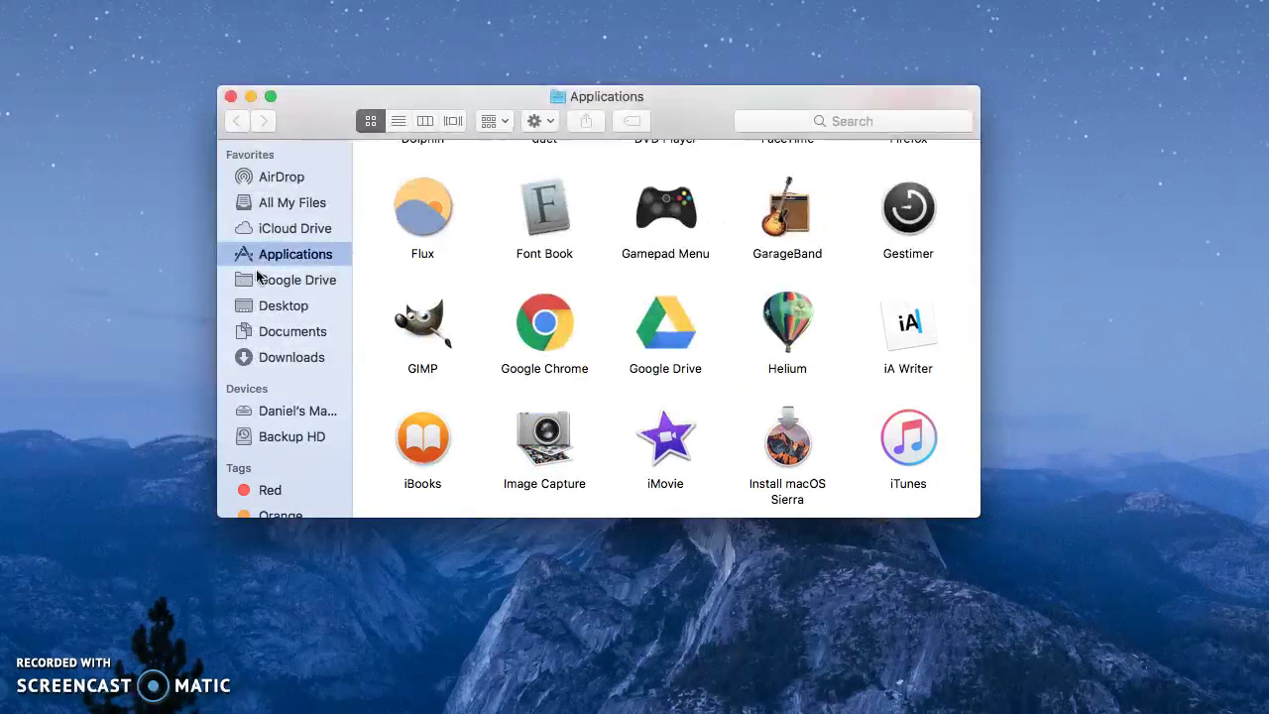
# Show the package contents of Gamepad Menu in the Applications folder and go to its Contents/Resources/Presets folder.
pyautogui.scroll(3, 716, 329)
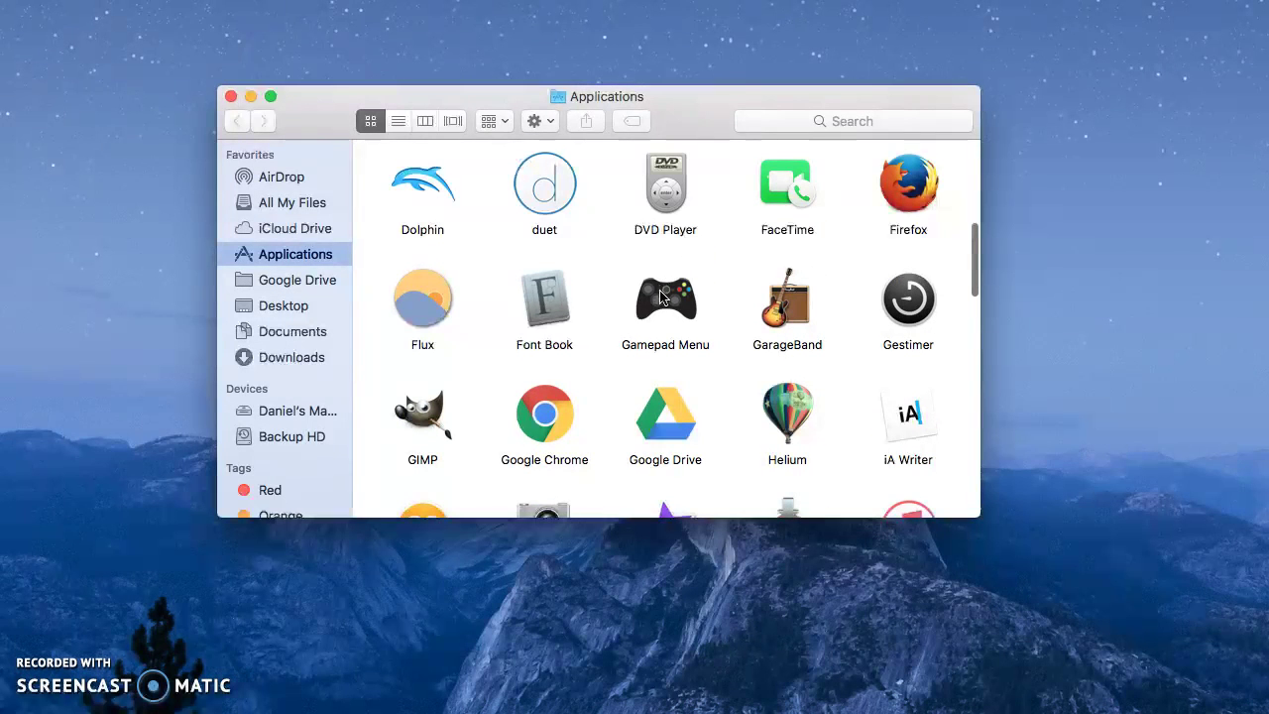
pyautogui.click(665, 300)
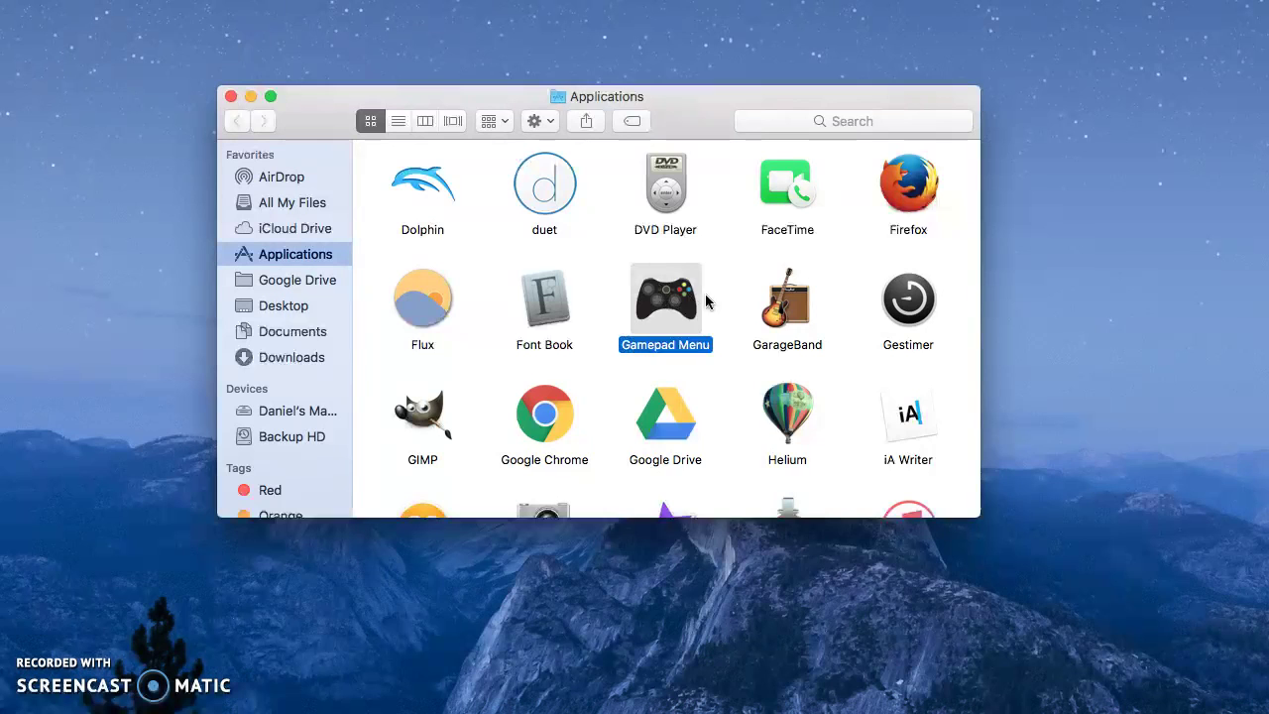
pyautogui.rightClick(665, 295)
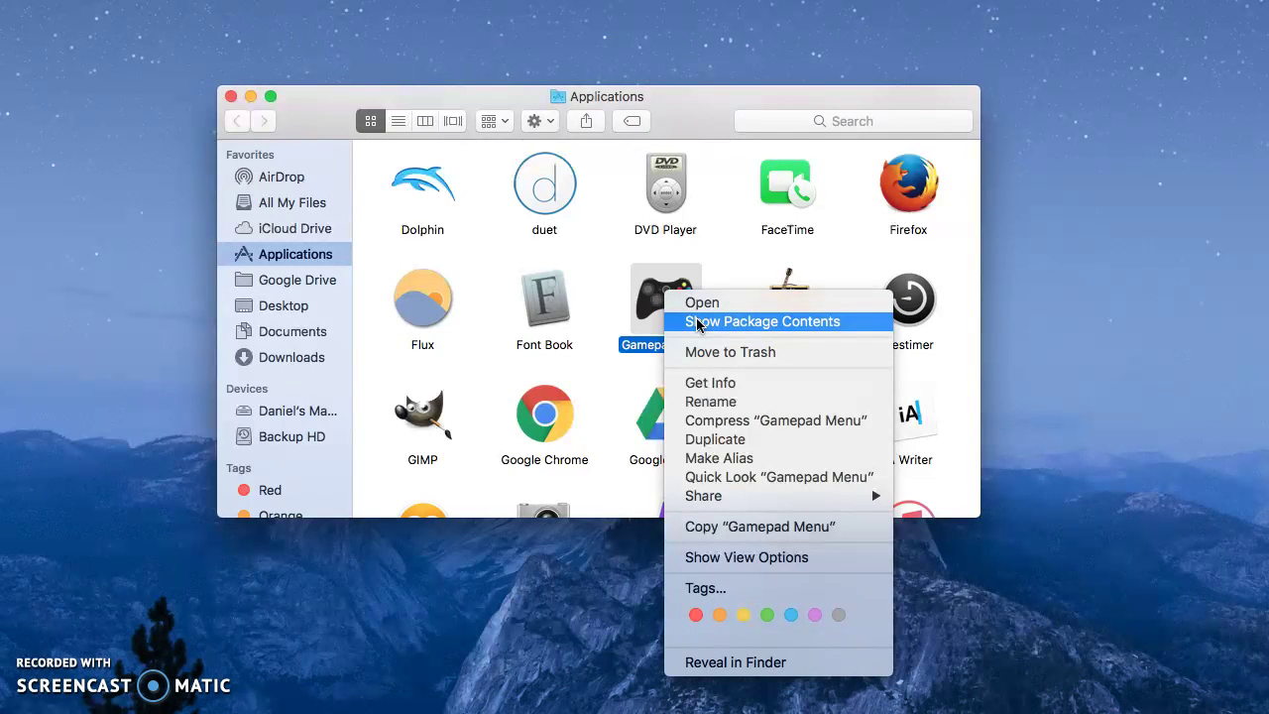
pyautogui.click(698, 323)
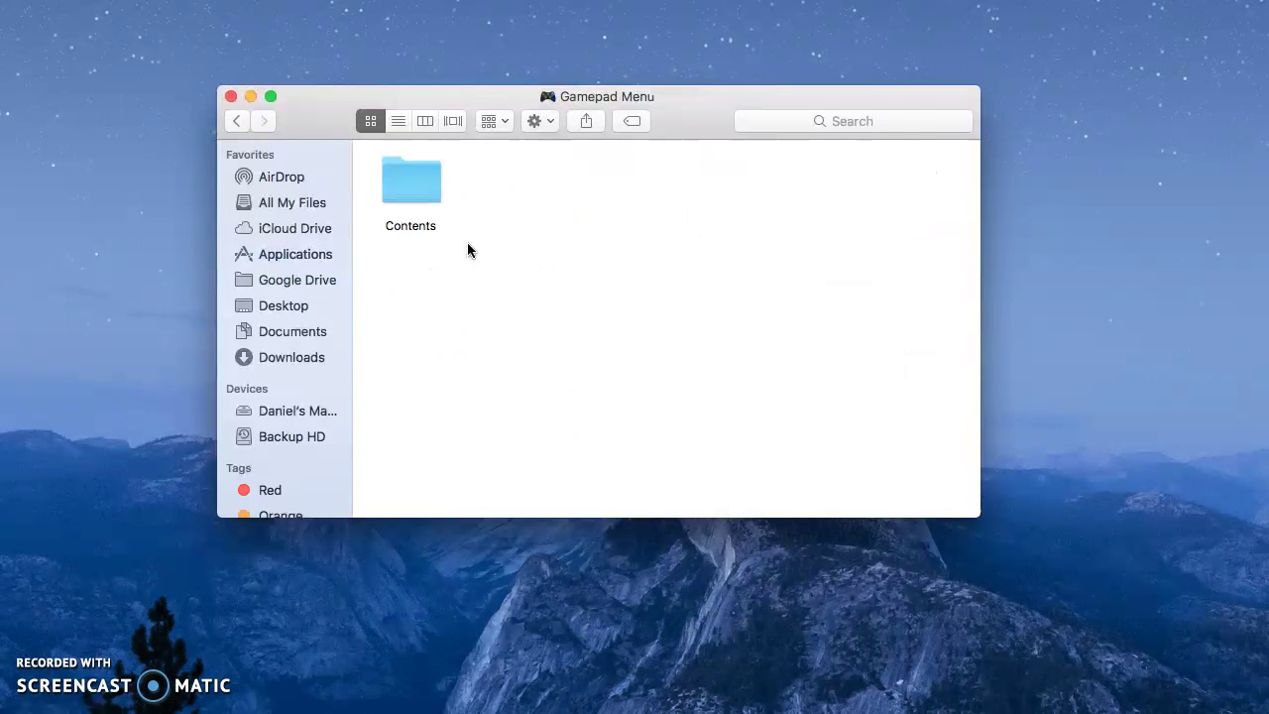
pyautogui.doubleClick(413, 188)
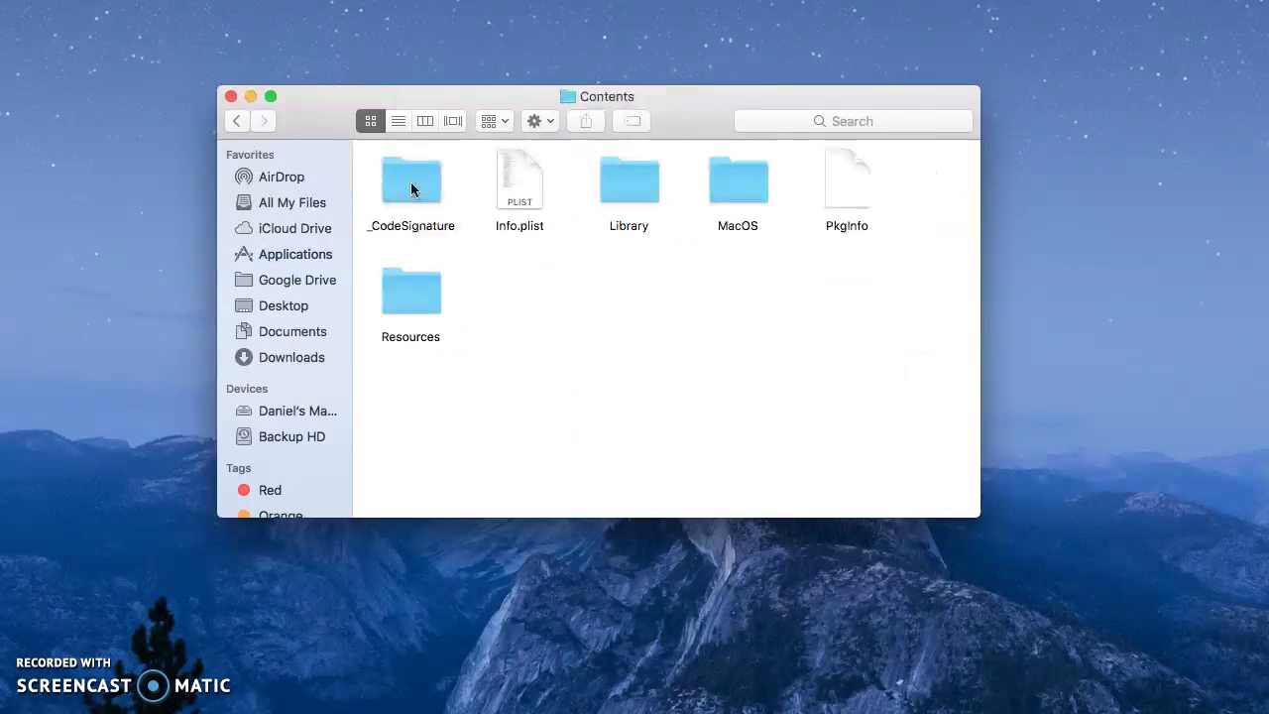
pyautogui.doubleClick(412, 281)
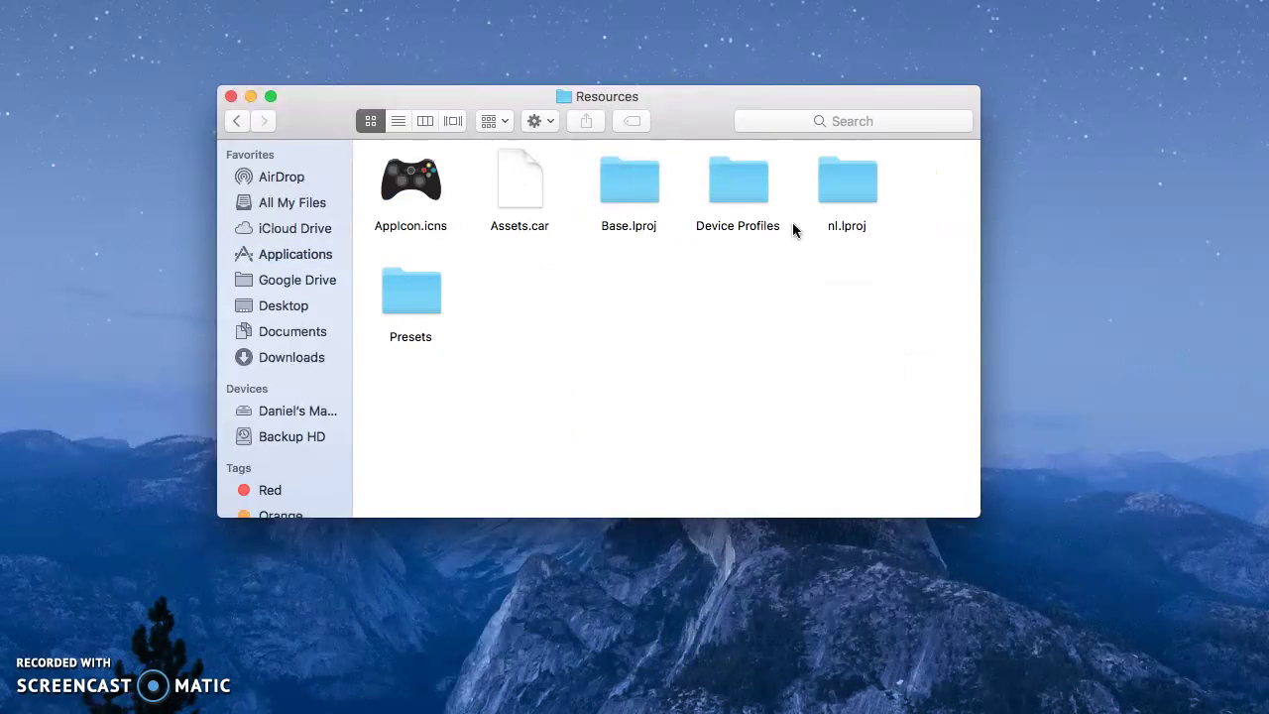
pyautogui.doubleClick(410, 297)
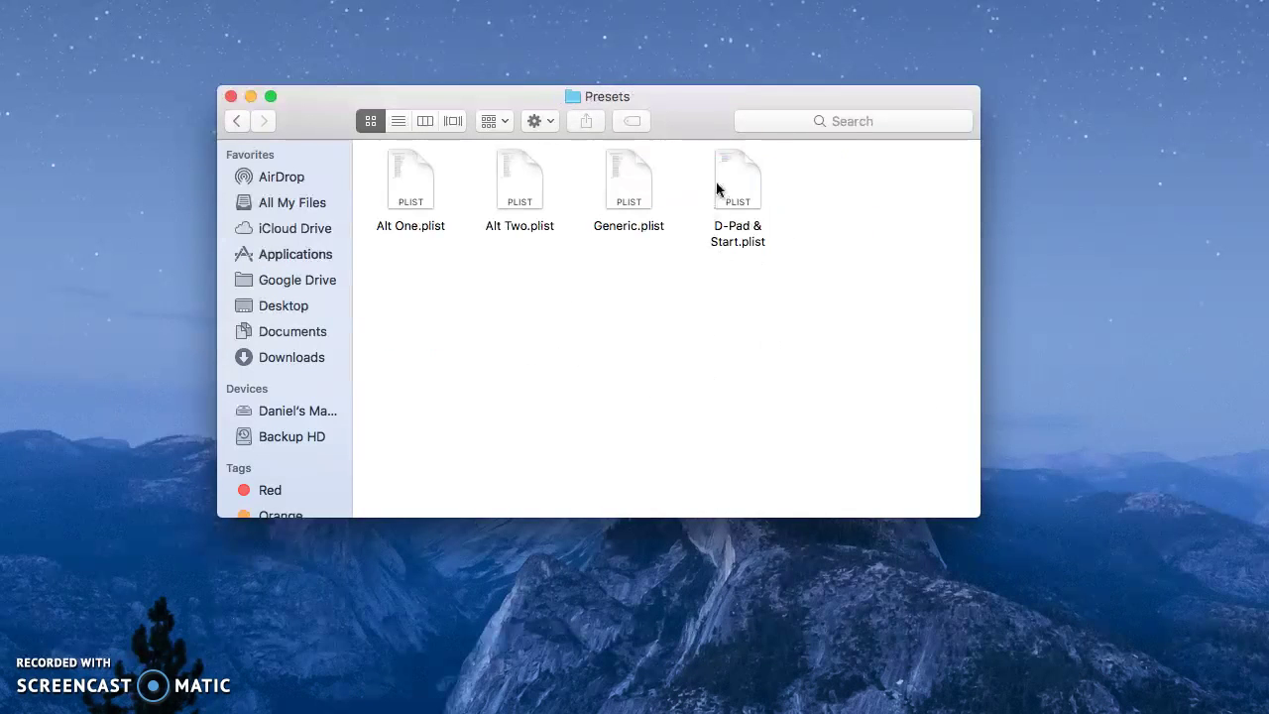
# Open the Generic.plist preset, examine its key bindings for the gamepad controls, and close the file.
pyautogui.moveTo(680, 261); pyautogui.dragTo(630, 267)
pyautogui.click(627, 181)
pyautogui.click(962, 626)
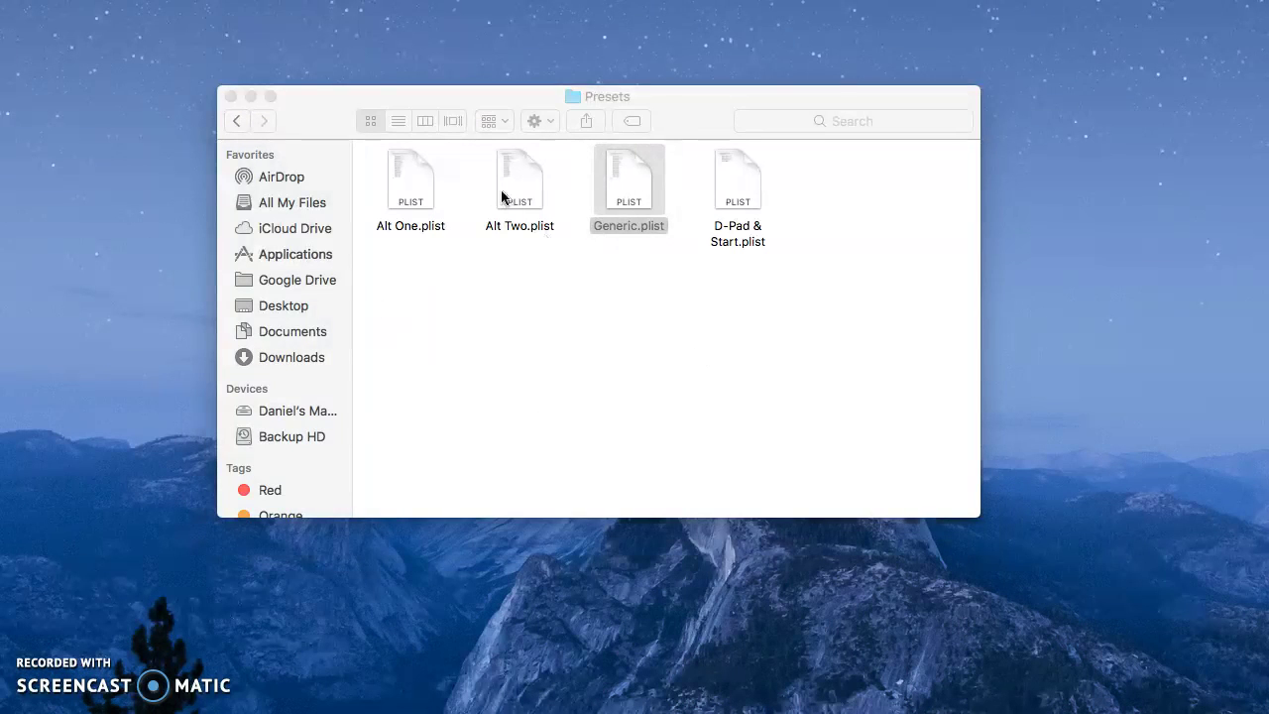
pyautogui.doubleClick(625, 178)
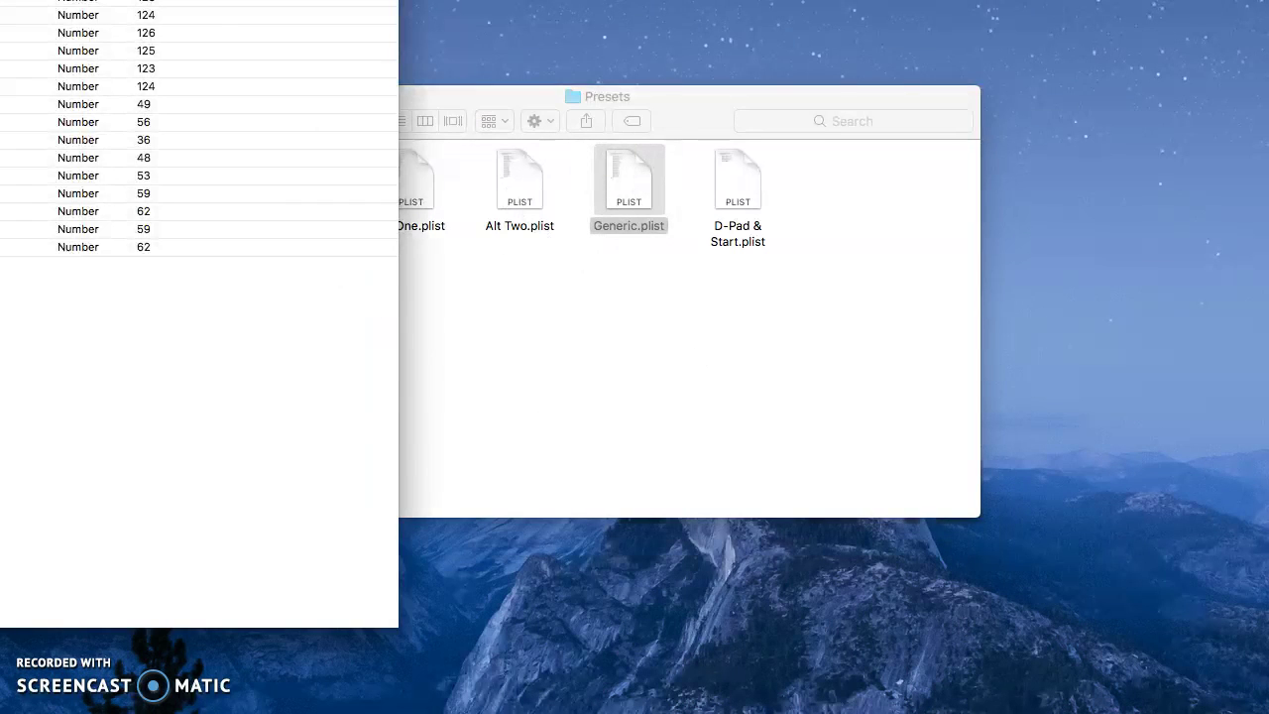
pyautogui.moveTo(161, 2); pyautogui.dragTo(680, 68)
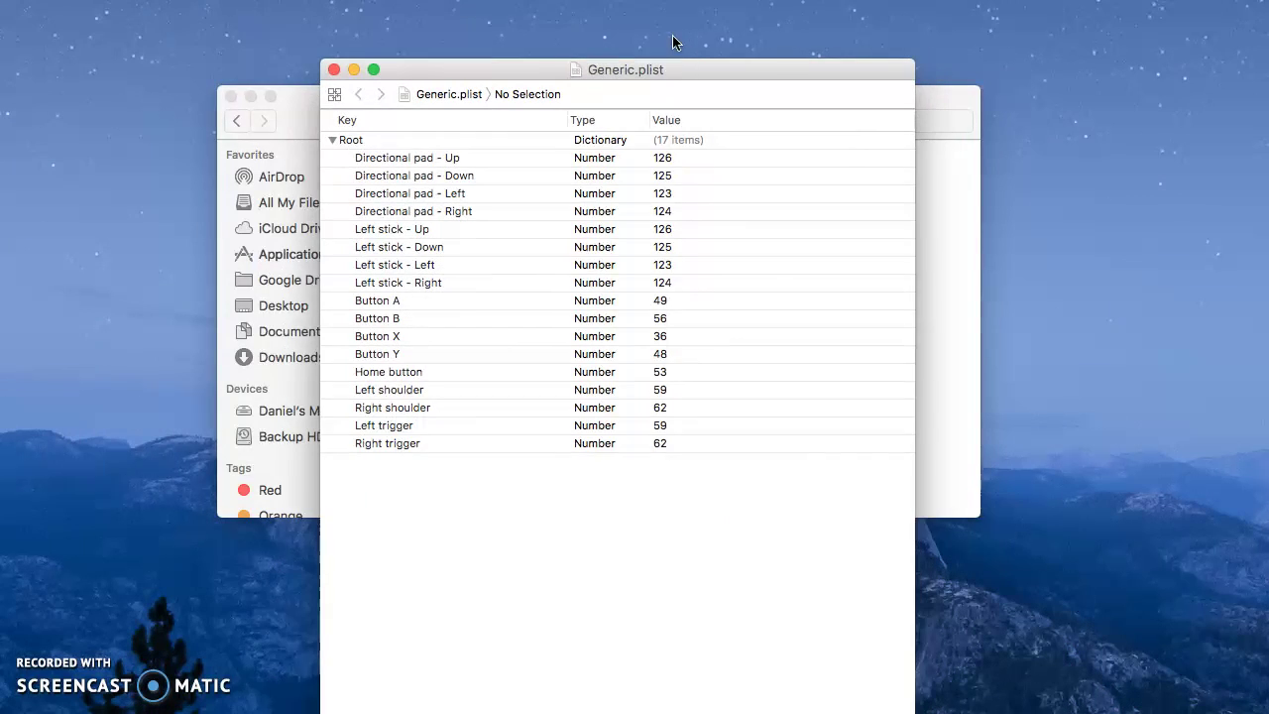
pyautogui.moveTo(672, 69); pyautogui.dragTo(635, 28)
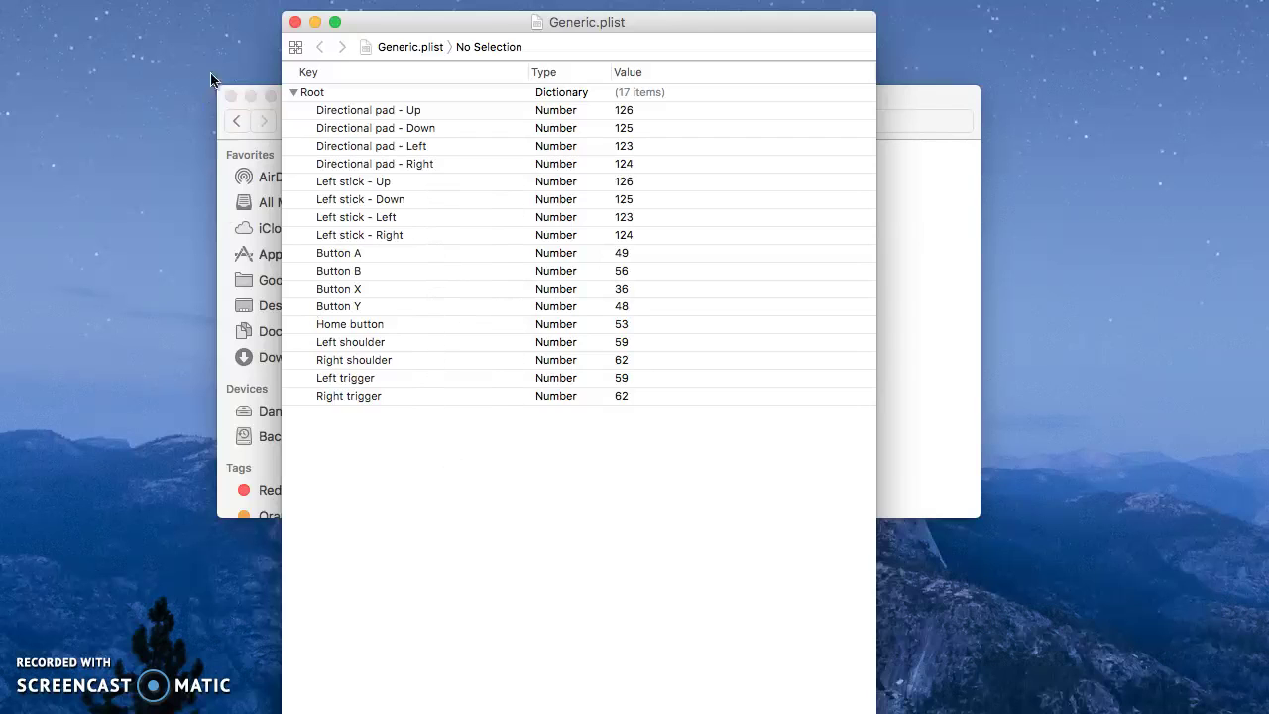
pyautogui.click(295, 22)
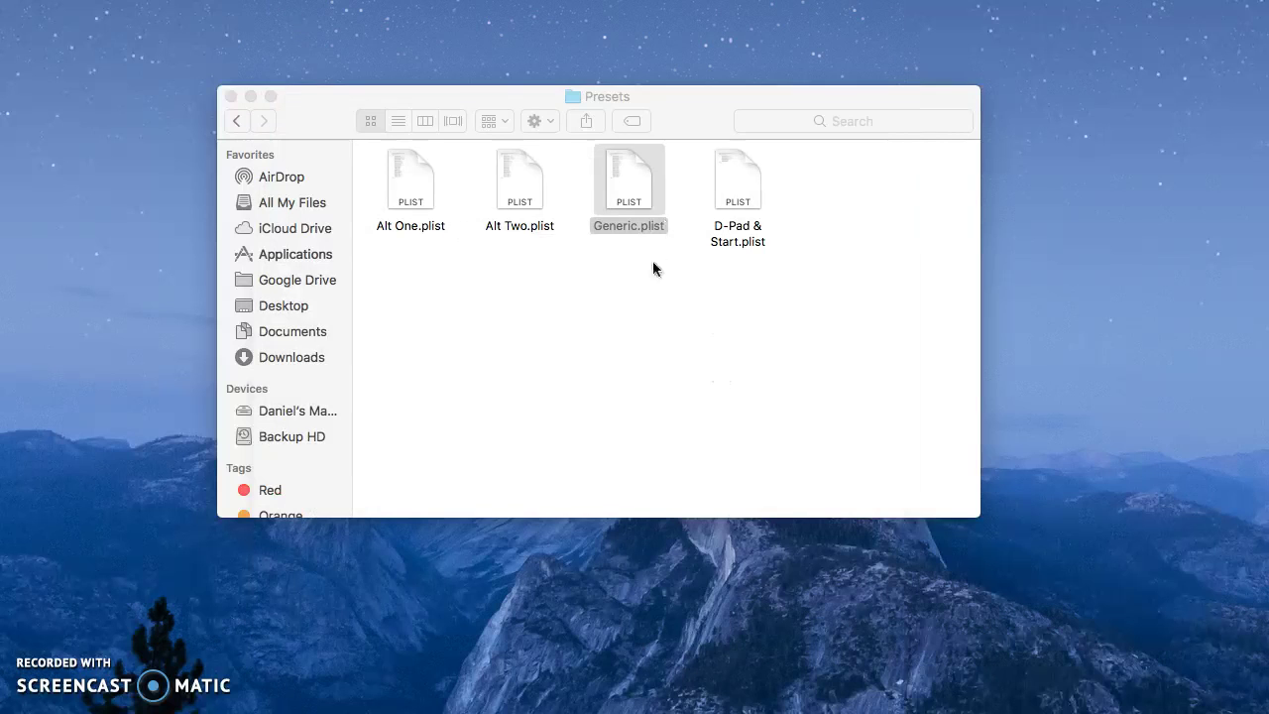
# In Joystick Mapper, try scanning joystick input for a new bind in the Olli Olli preset, and delete that bind.
pyautogui.click(703, 116)
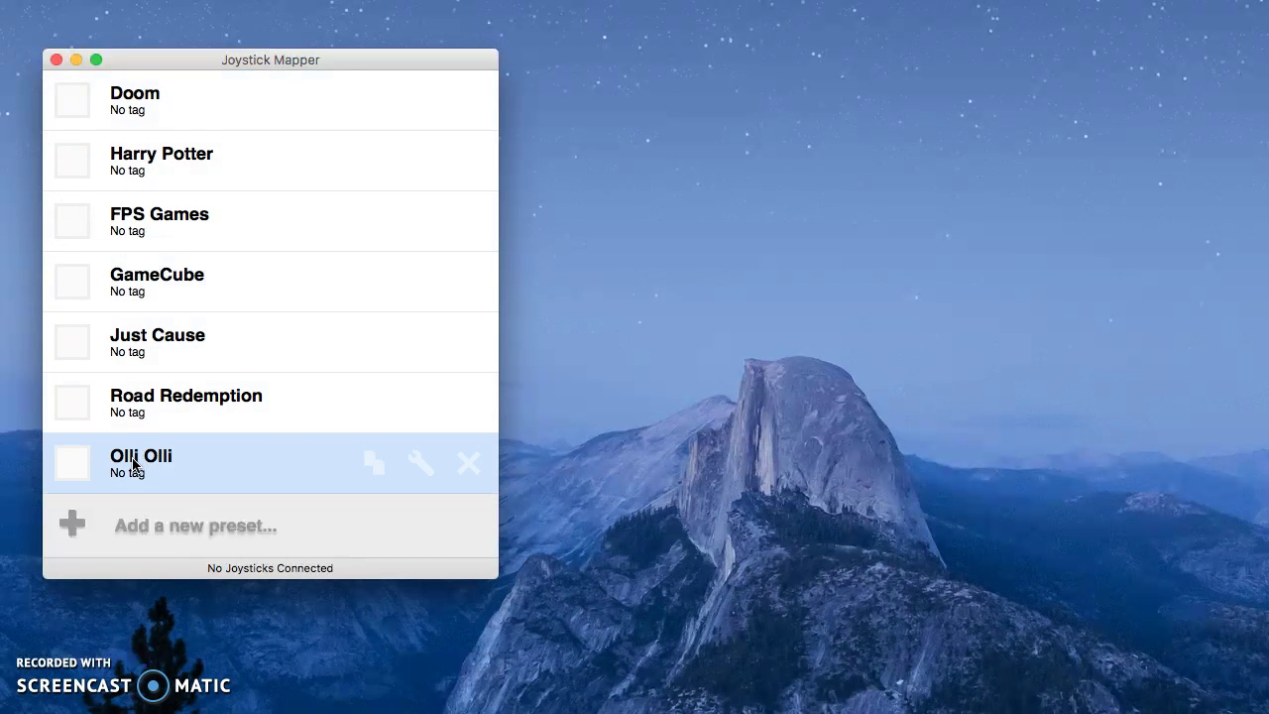
pyautogui.click(425, 468)
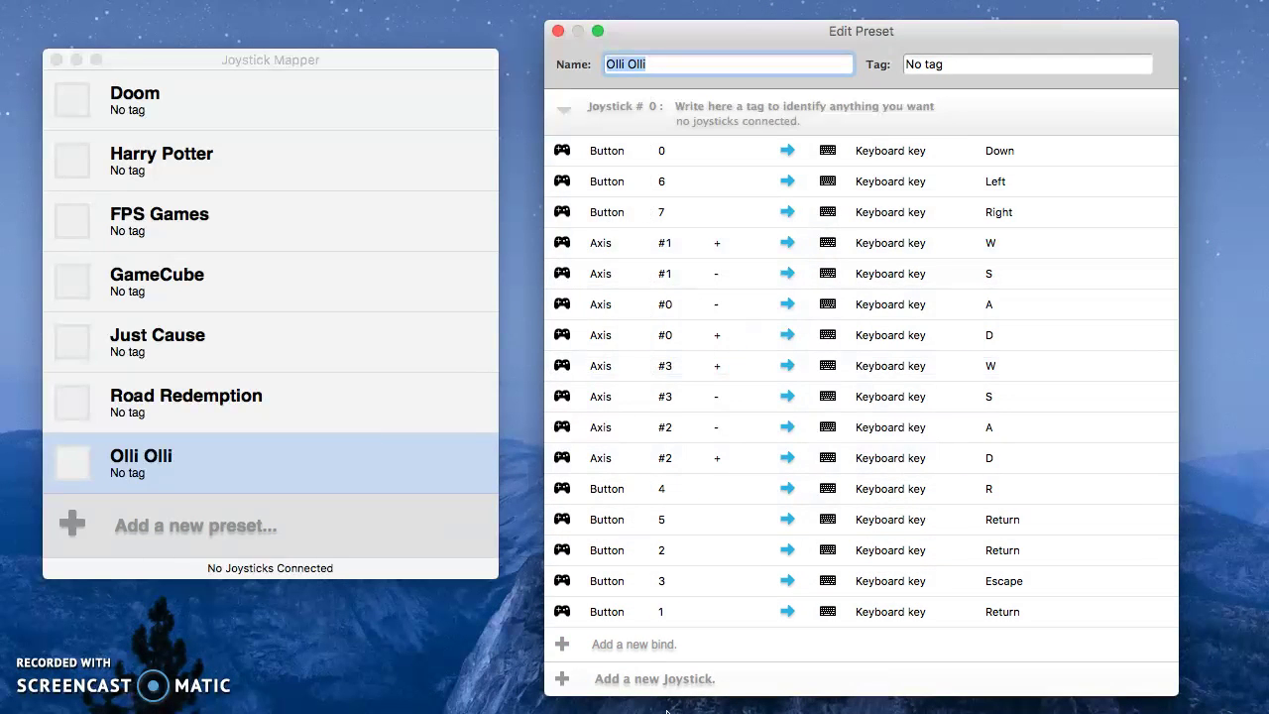
pyautogui.click(652, 644)
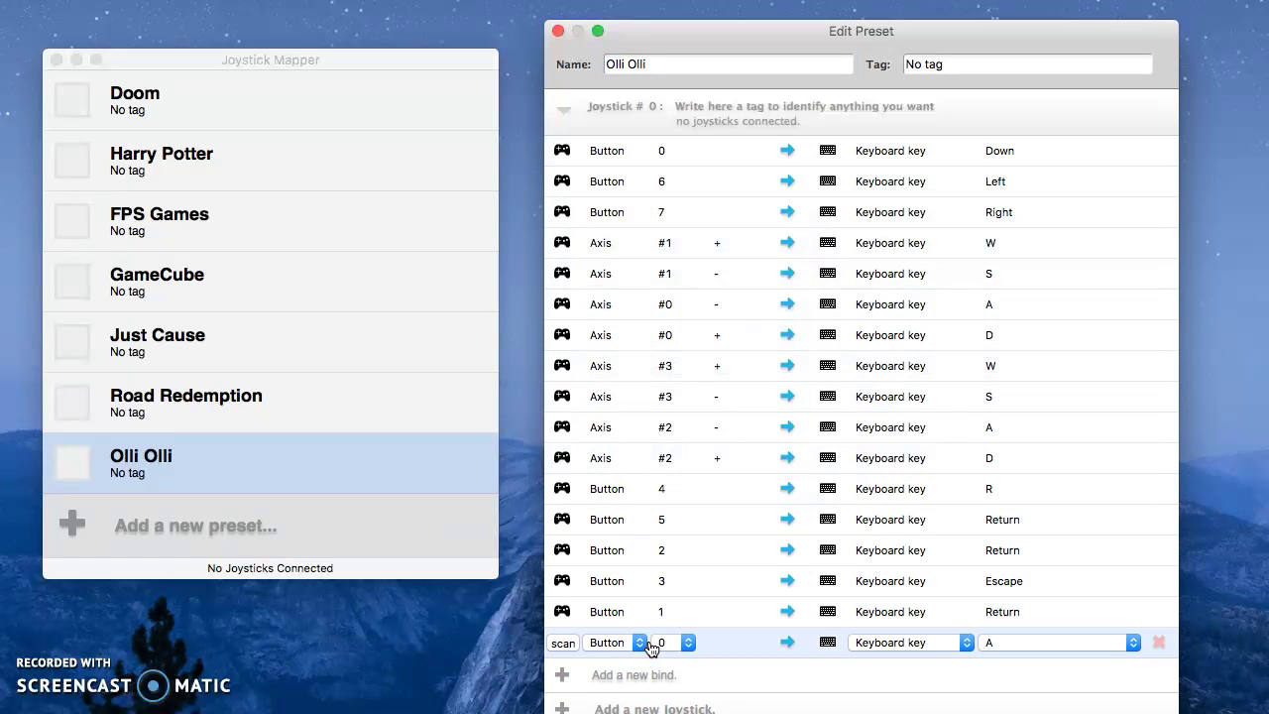
pyautogui.click(563, 645)
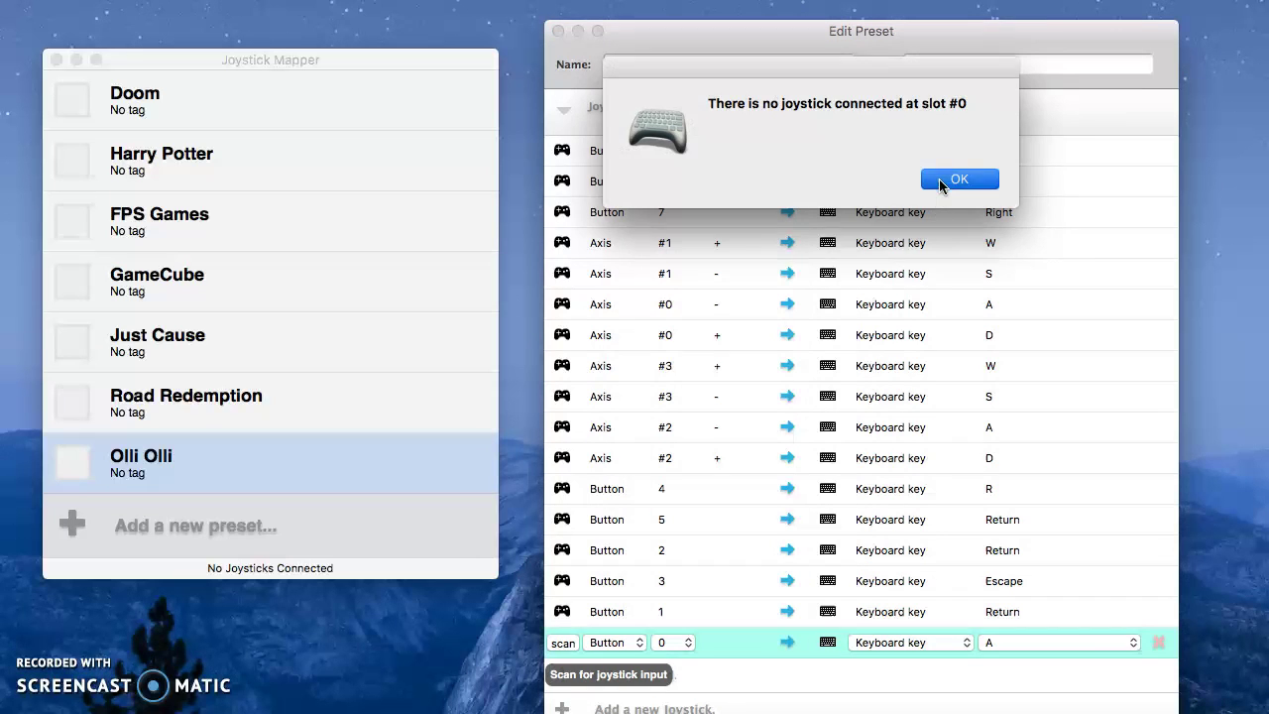
pyautogui.click(938, 178)
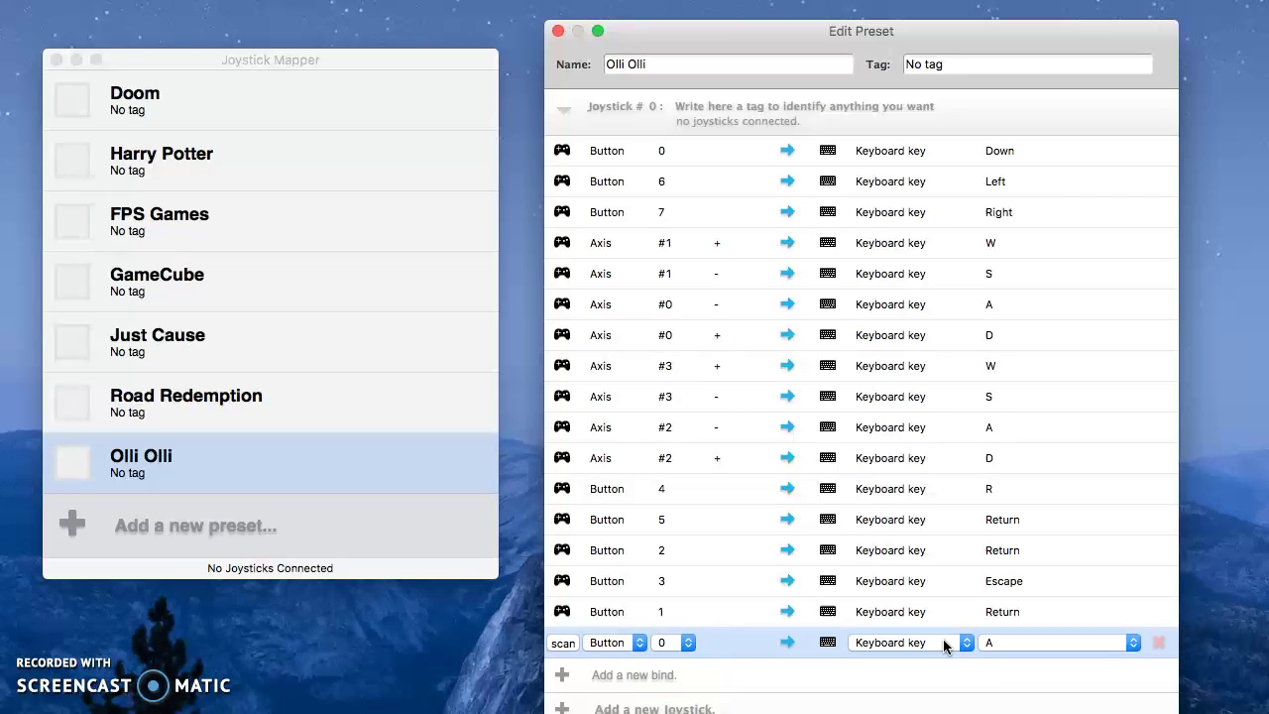
pyautogui.click(1160, 644)
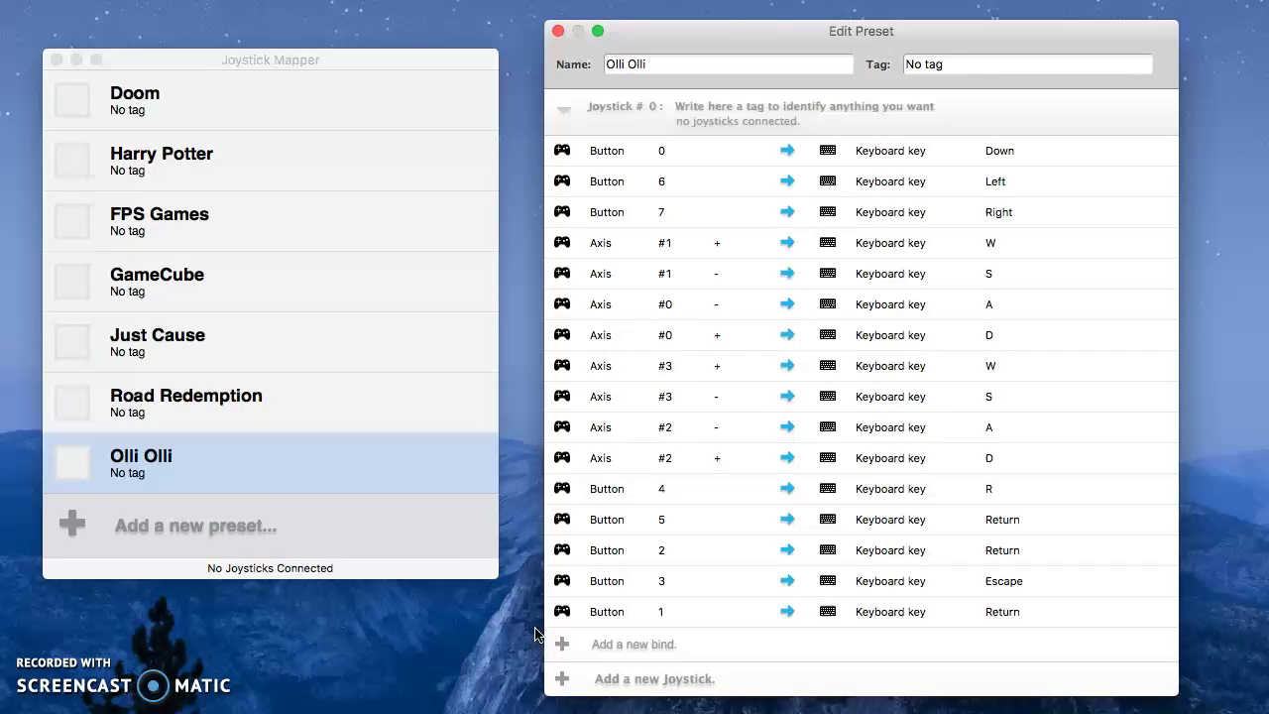
pyautogui.click(557, 32)
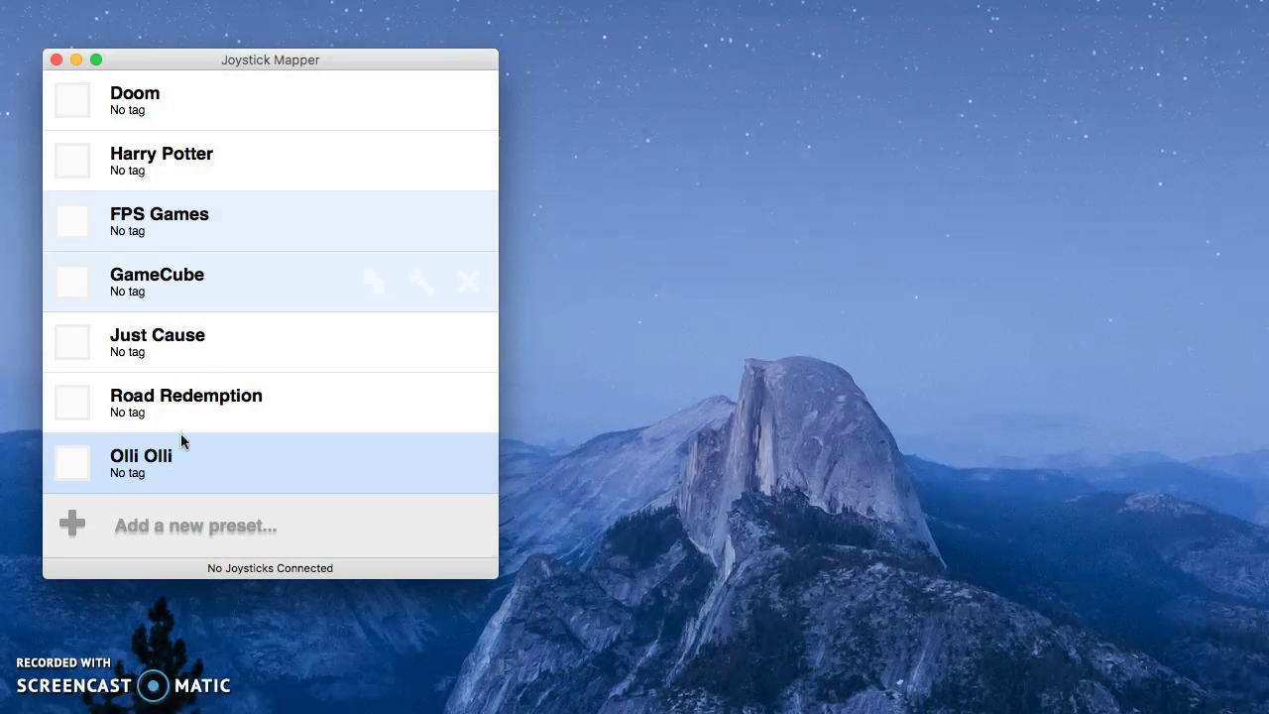
# Try to activate the Olli Olli preset for use.
pyautogui.click(70, 461)
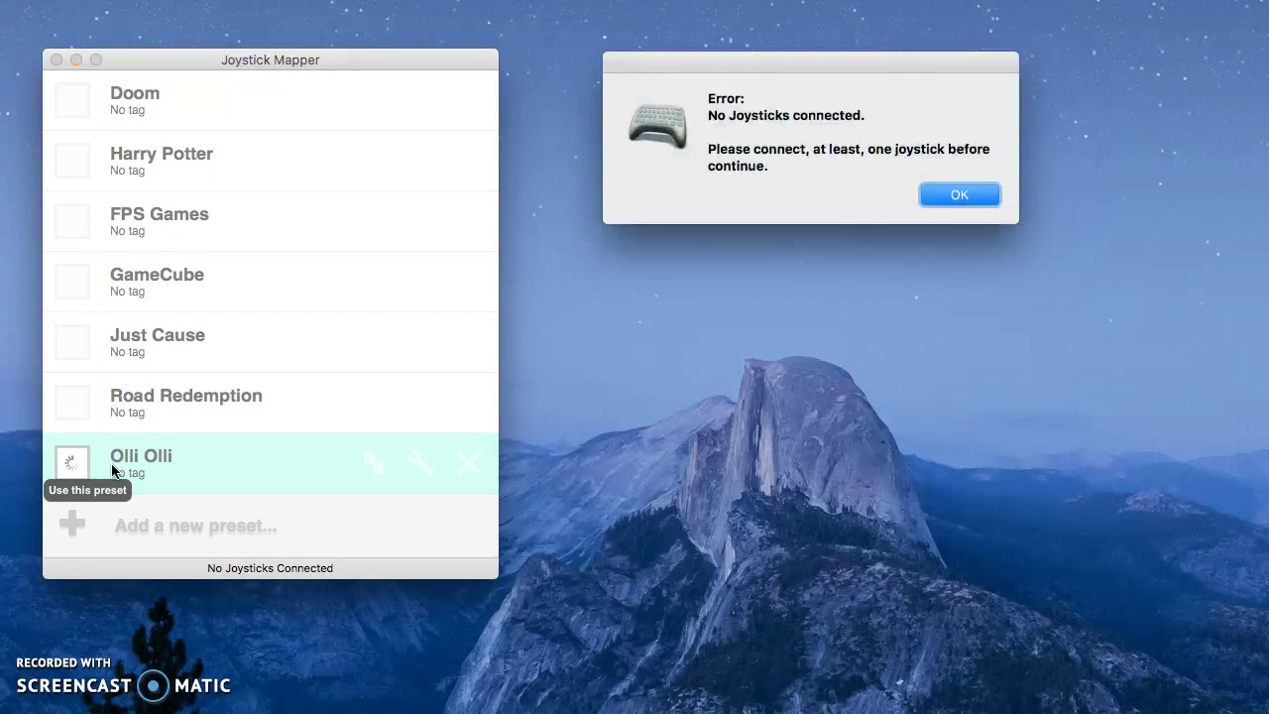
pyautogui.click(978, 199)
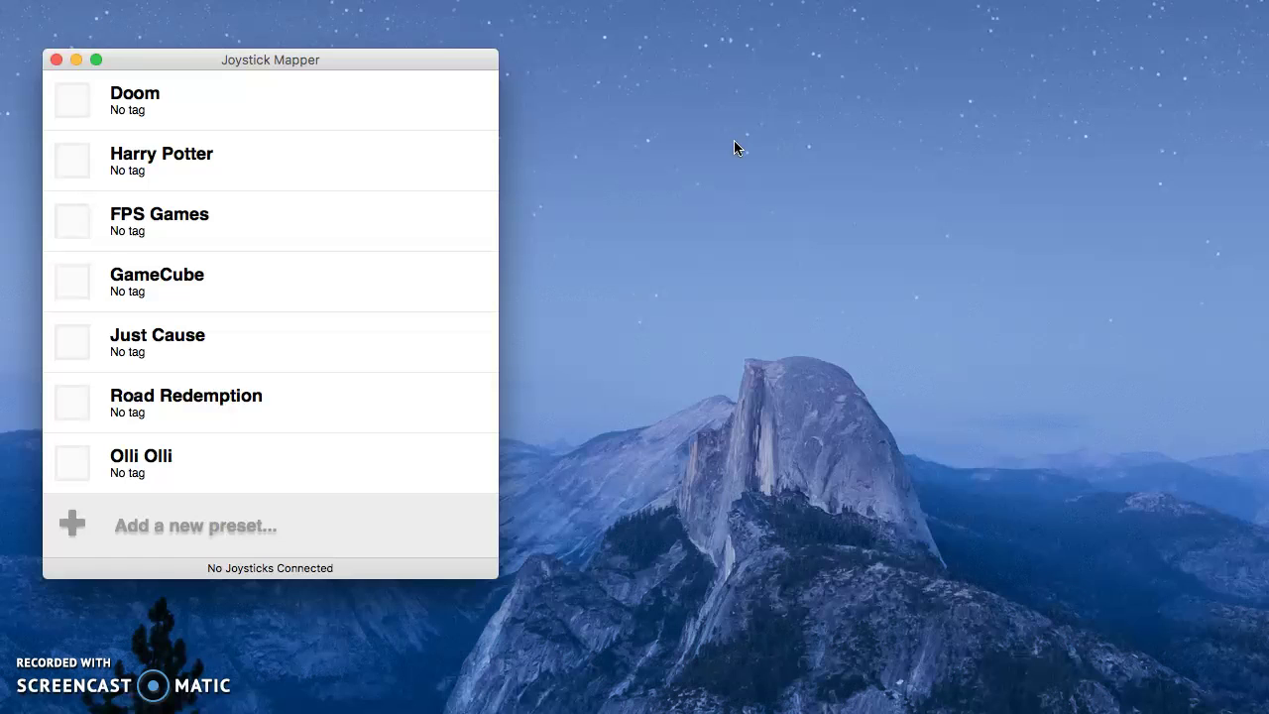
pyautogui.moveTo(113, 158)
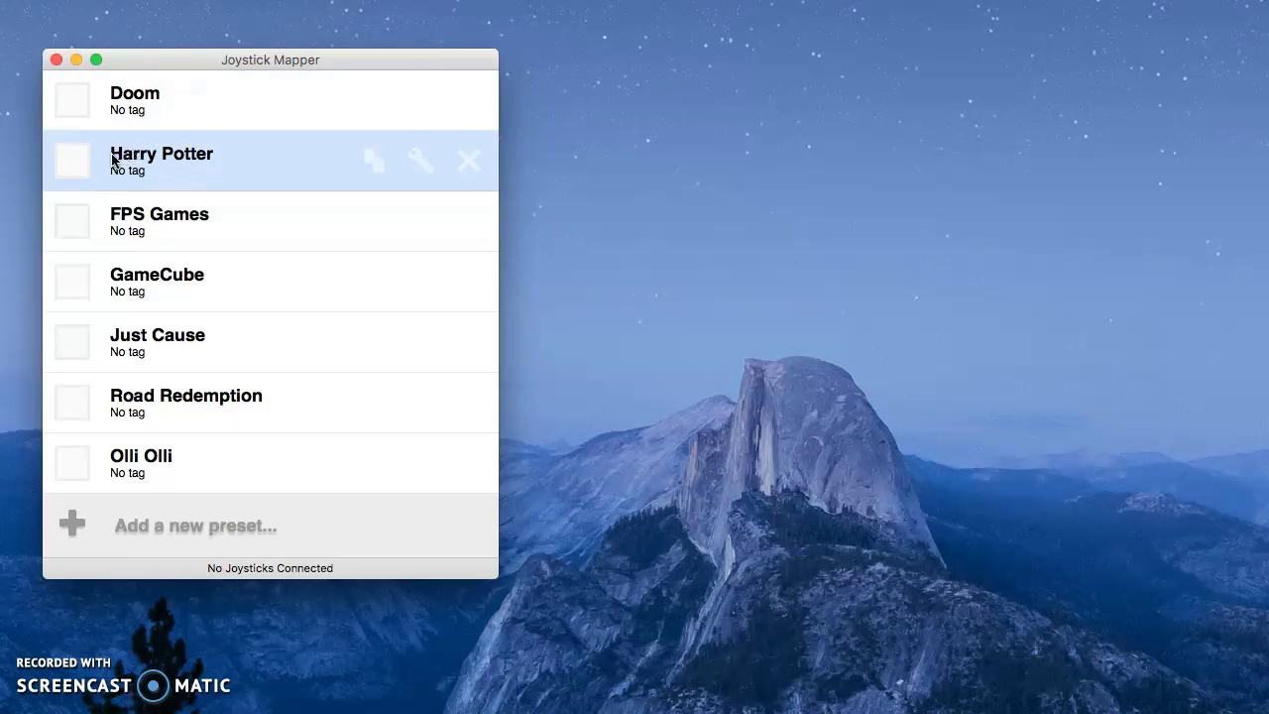